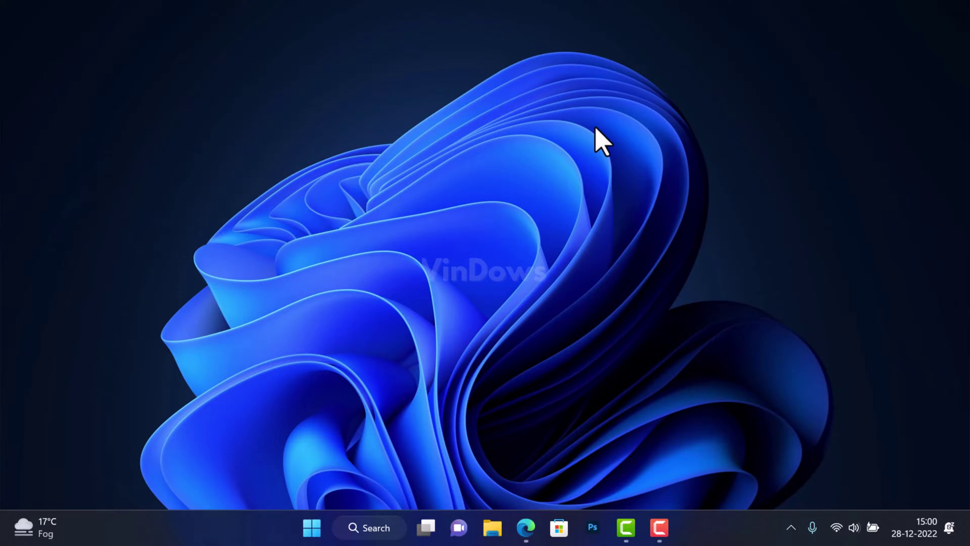
Step: Launch File Explorer with Win+E, landing on the Home page
key(super+e)
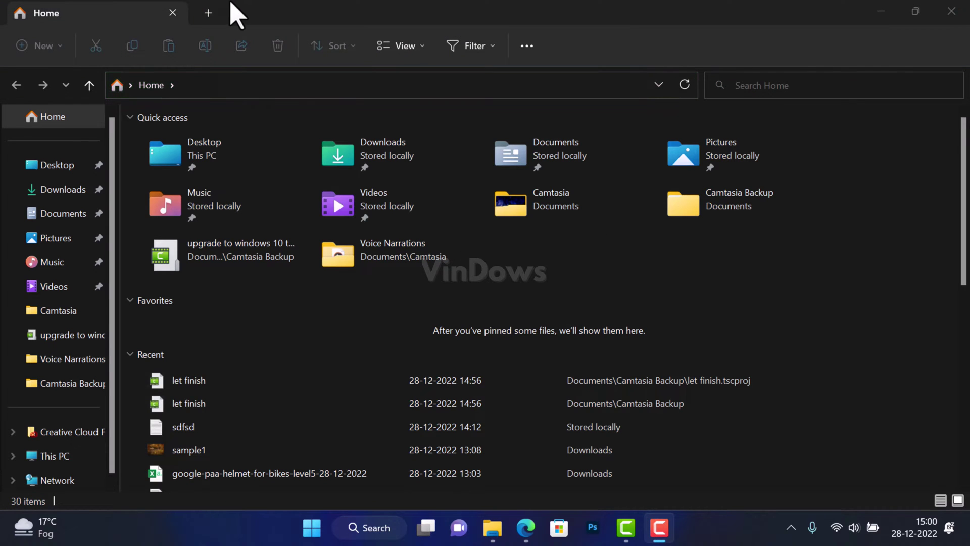
Step: Add two more Home tabs and briefly show the extra commands menu
click(212, 16)
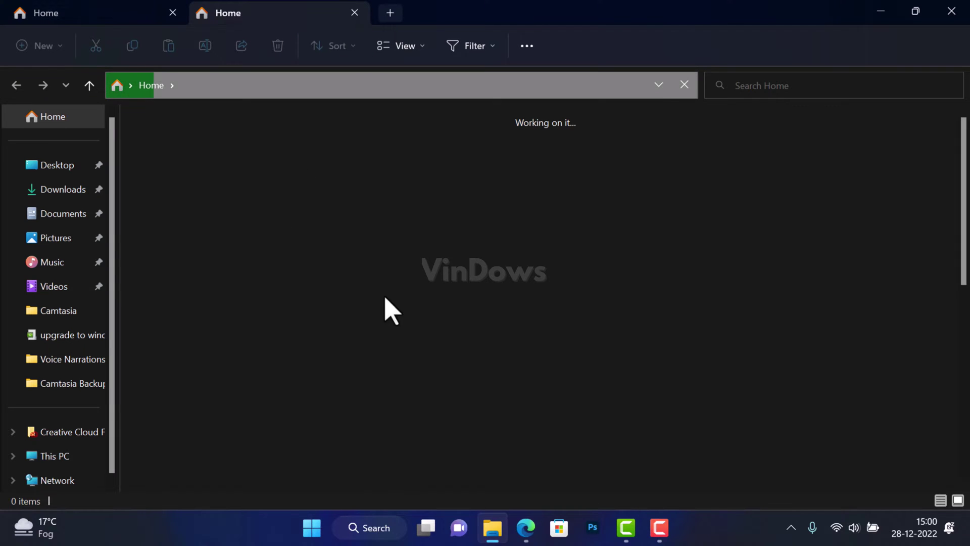
click(390, 12)
click(526, 46)
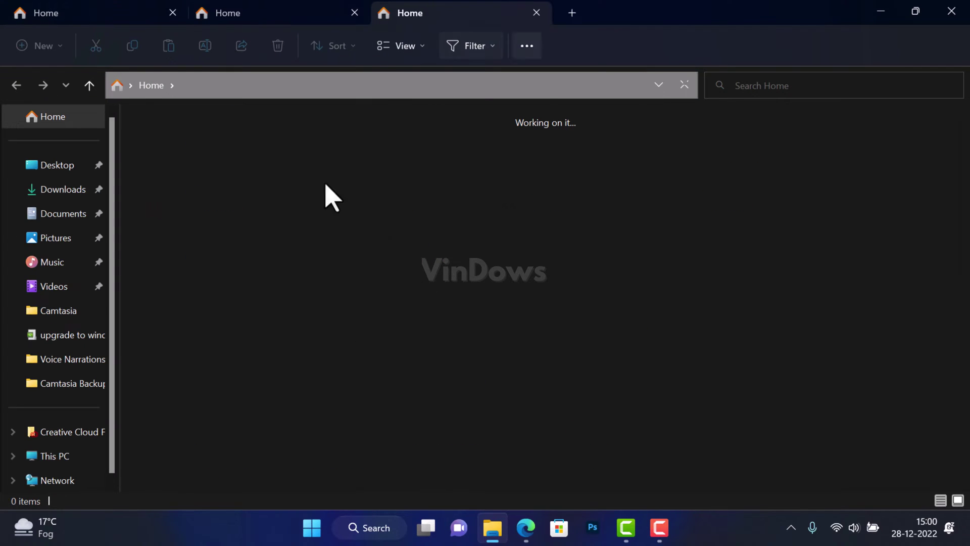
click(273, 217)
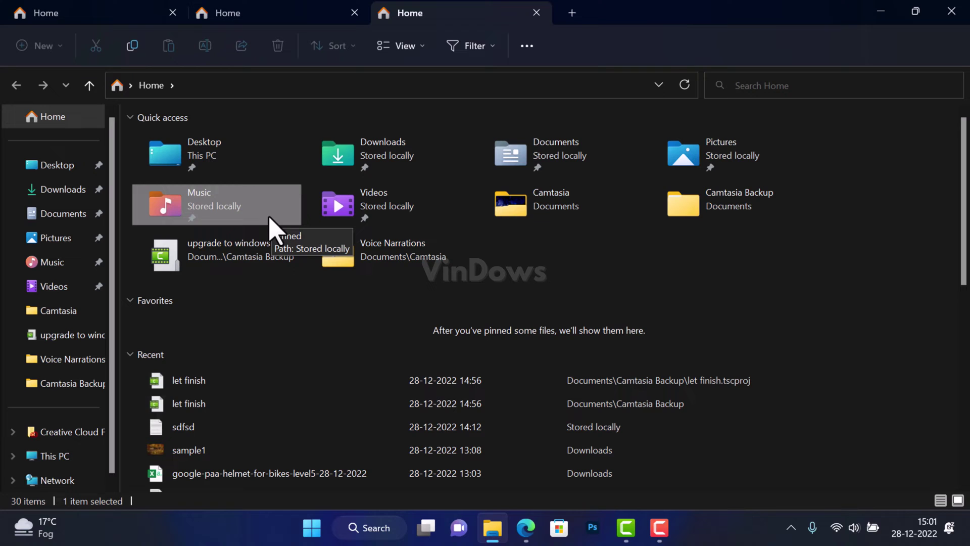
Step: Visit the Documents folder from the sidebar, then return to Home
click(60, 215)
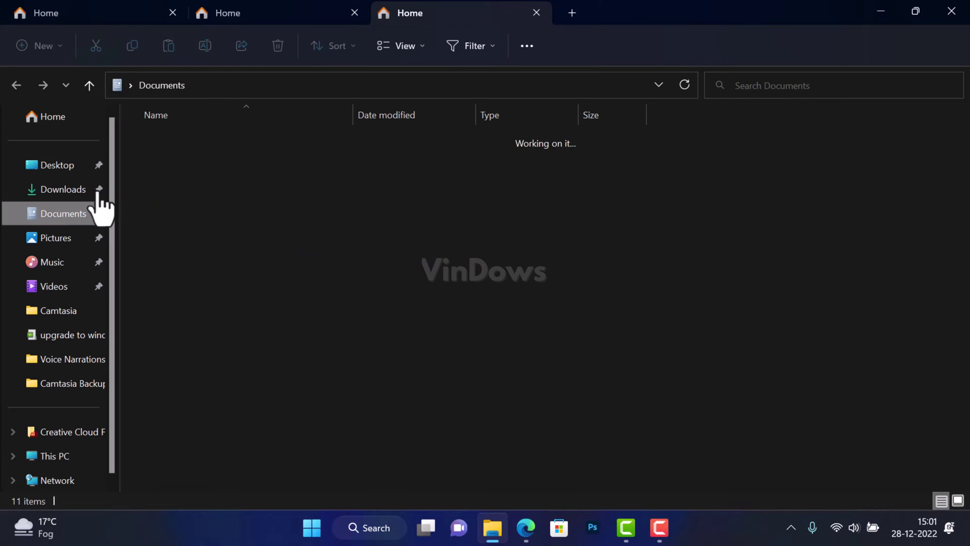
click(54, 116)
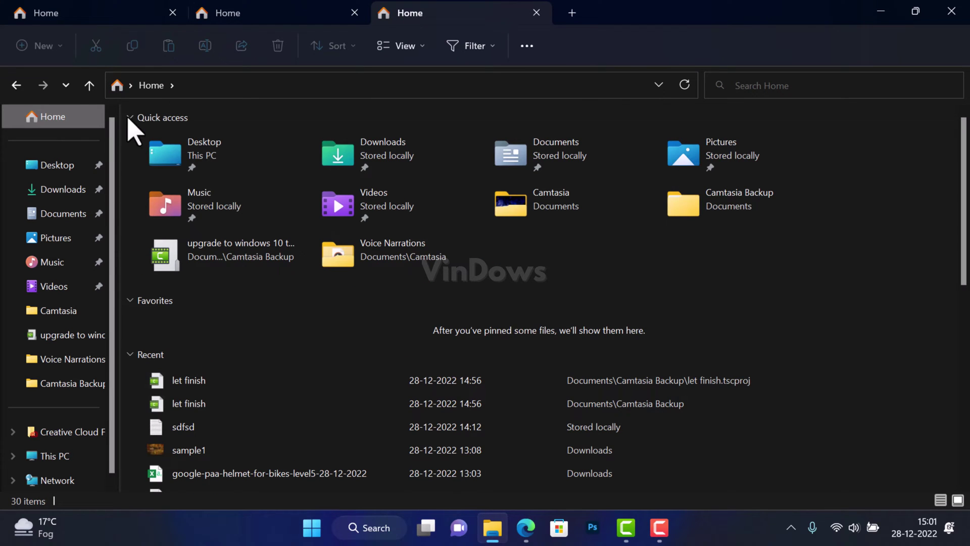
Step: Reach Control Panel through the address-bar location chevron beside the home icon
click(130, 85)
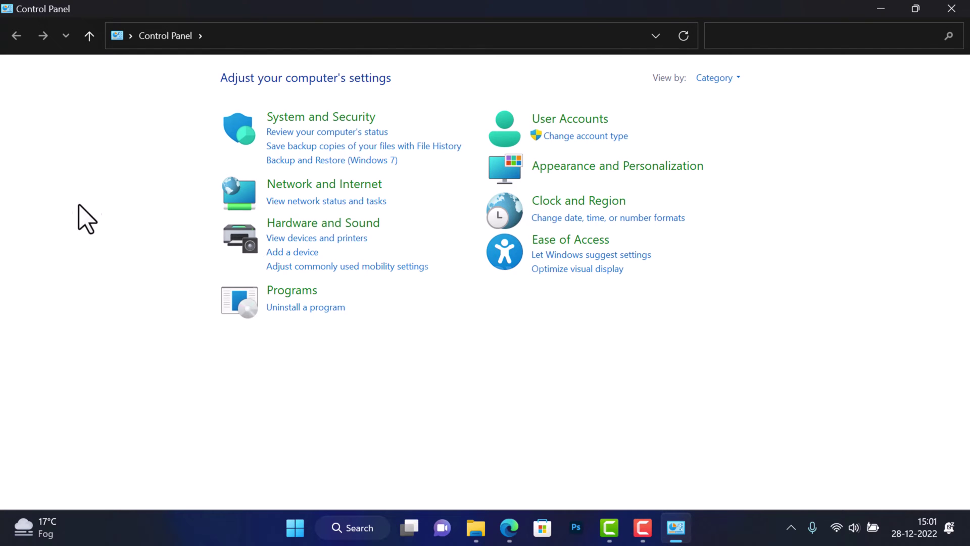
Step: Choose Home from the Control Panel address-bar list, yielding the classic ribbon Explorer
click(130, 36)
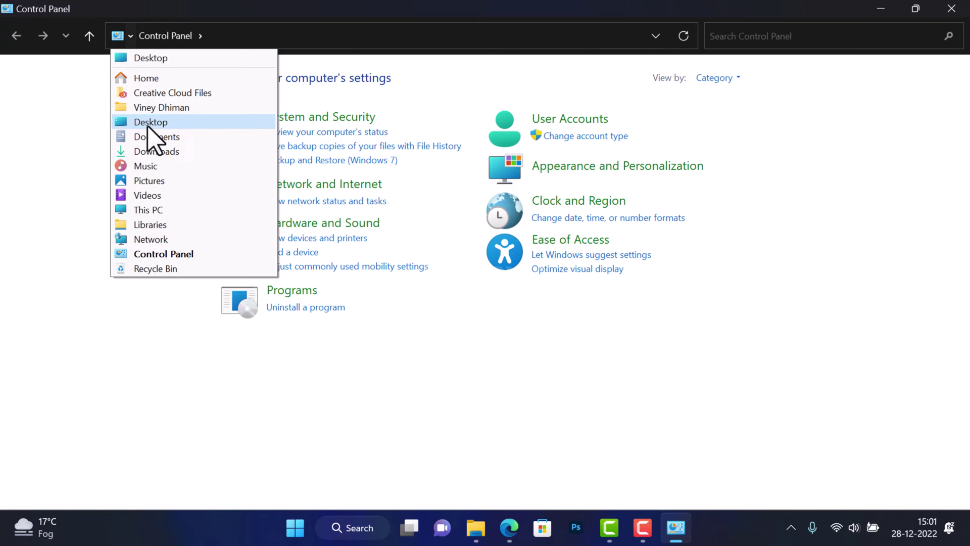
click(155, 83)
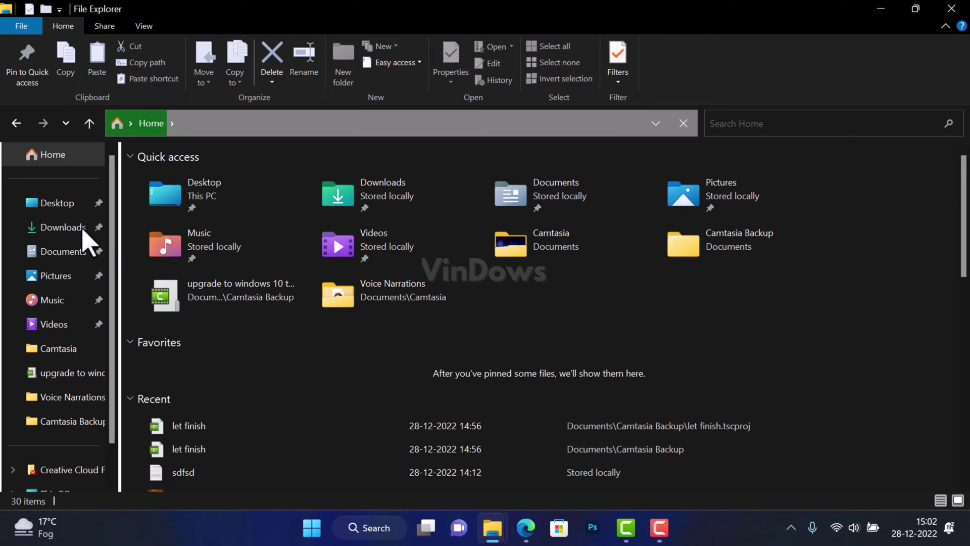
Step: Show the Downloads folder in the ribbon Explorer and restore the window from full screen
click(67, 225)
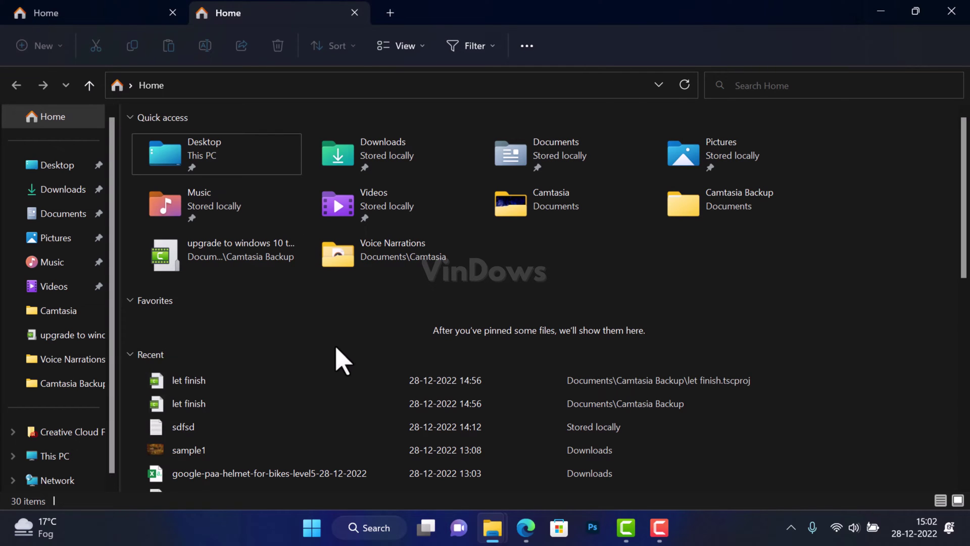
click(915, 12)
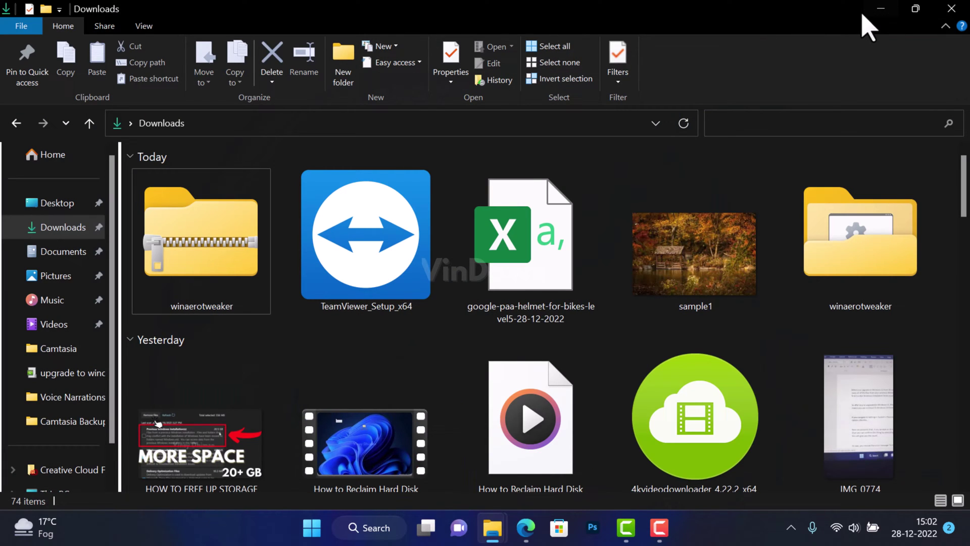
Step: Arrange the classic Downloads and modern Home windows side by side for comparison
double_click(861, 12)
mouse_move(498, 271)
mouse_down()
mouse_move(310, 503)
mouse_move(400, 513)
mouse_move(424, 500)
mouse_move(434, 507)
mouse_up()
click(812, 76)
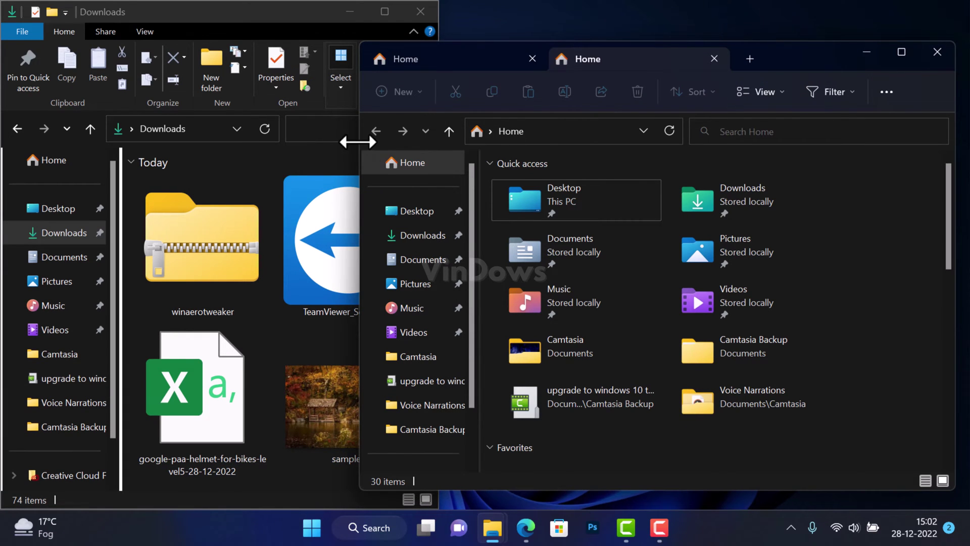
drag(359, 143, 512, 136)
Step: Dismiss the modern Home window and maximize the classic Downloads window
click(866, 52)
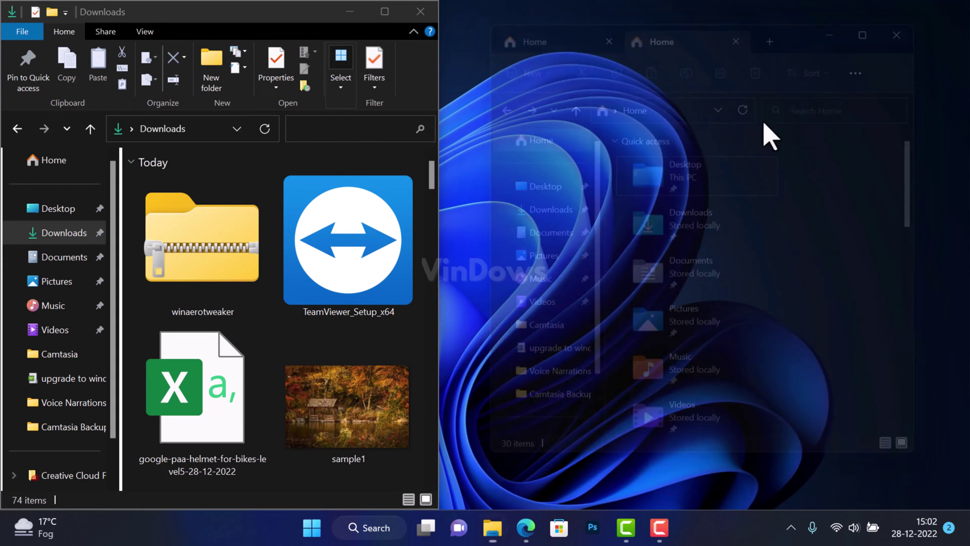
click(385, 12)
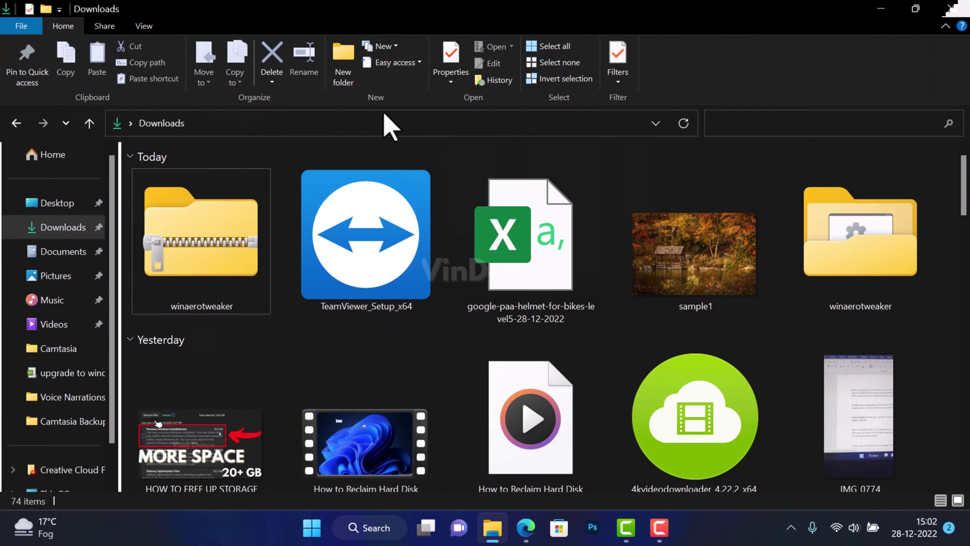
Step: Close the classic window, start a fresh modern Explorer maximized, and peek at the location list
click(949, 14)
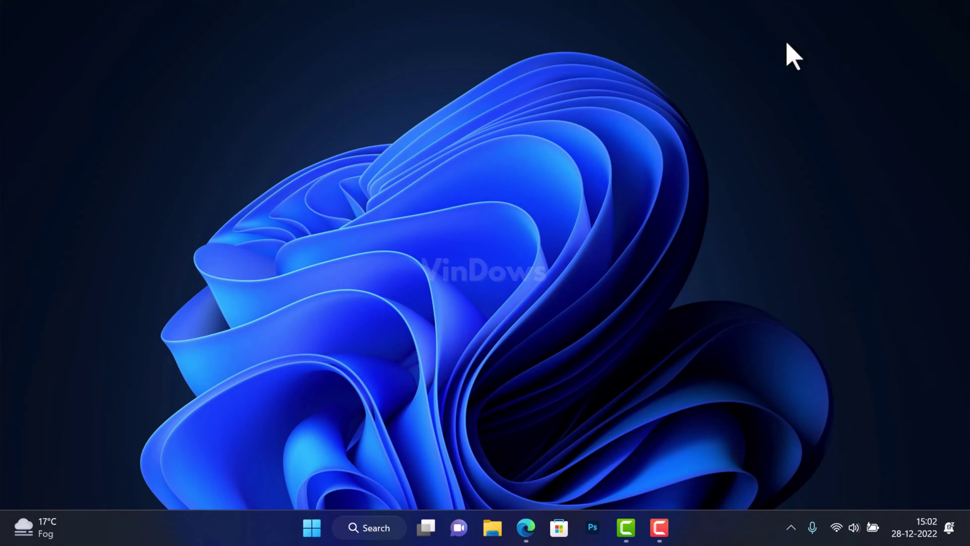
click(493, 528)
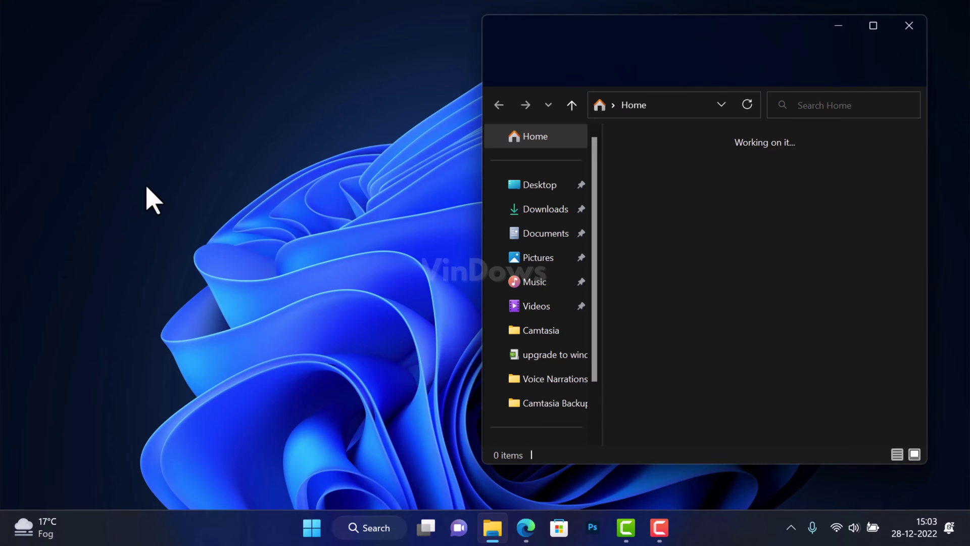
click(868, 25)
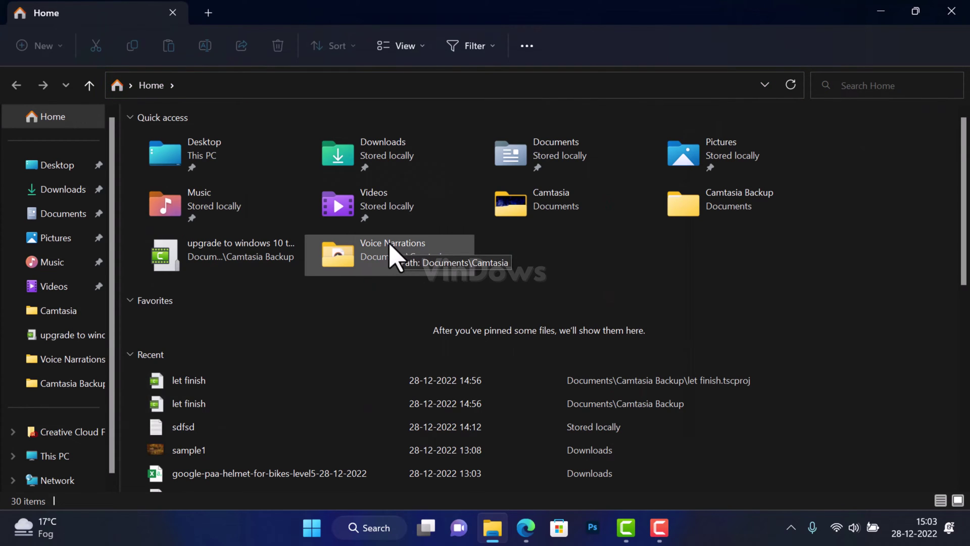
click(131, 86)
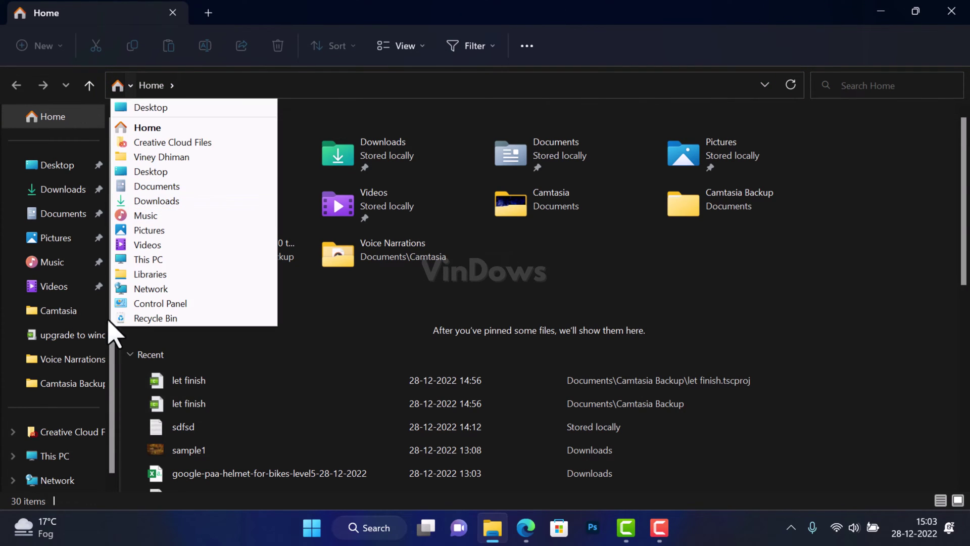
click(888, 239)
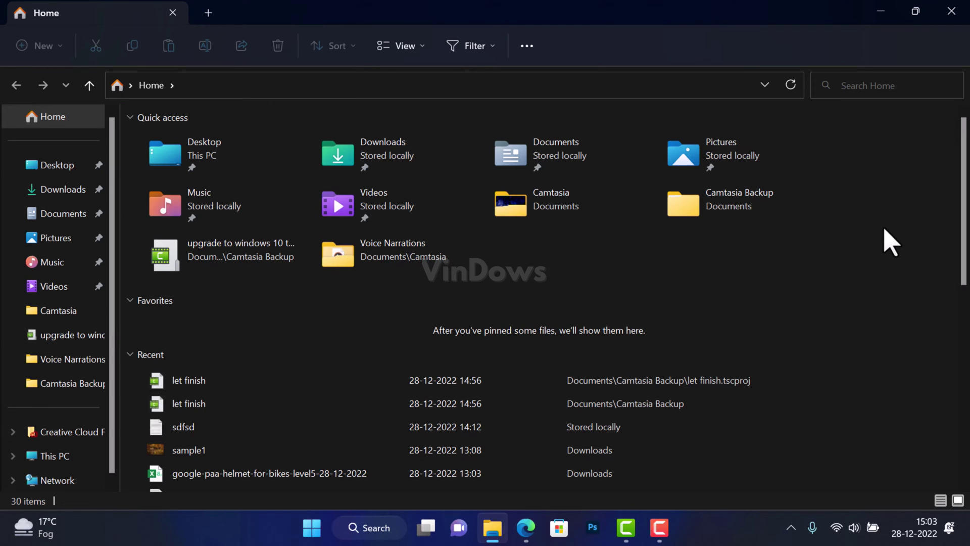
Step: Minimize the Explorer window and restore it from the taskbar
click(879, 11)
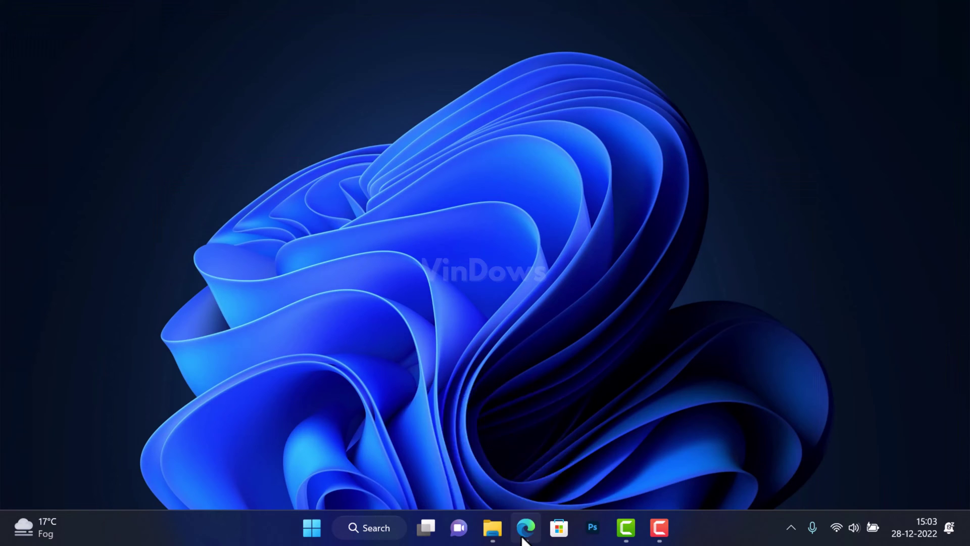
click(500, 530)
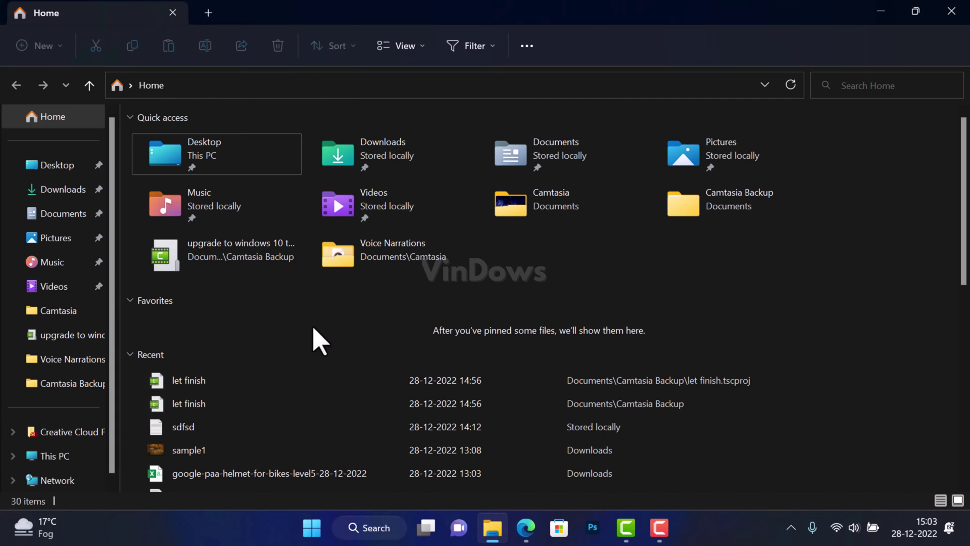